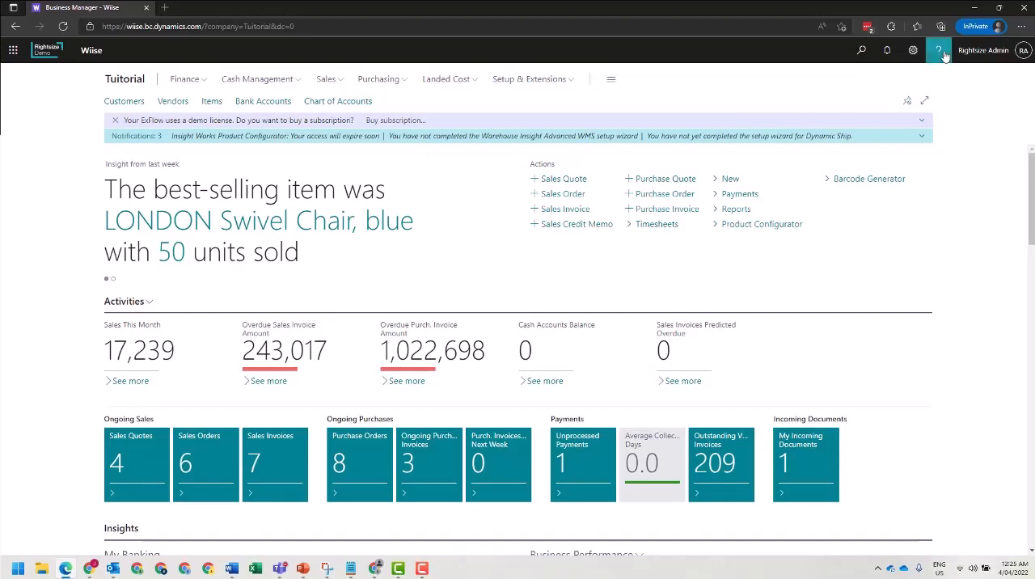
Start personalising the Business Manager home page.
click(913, 55)
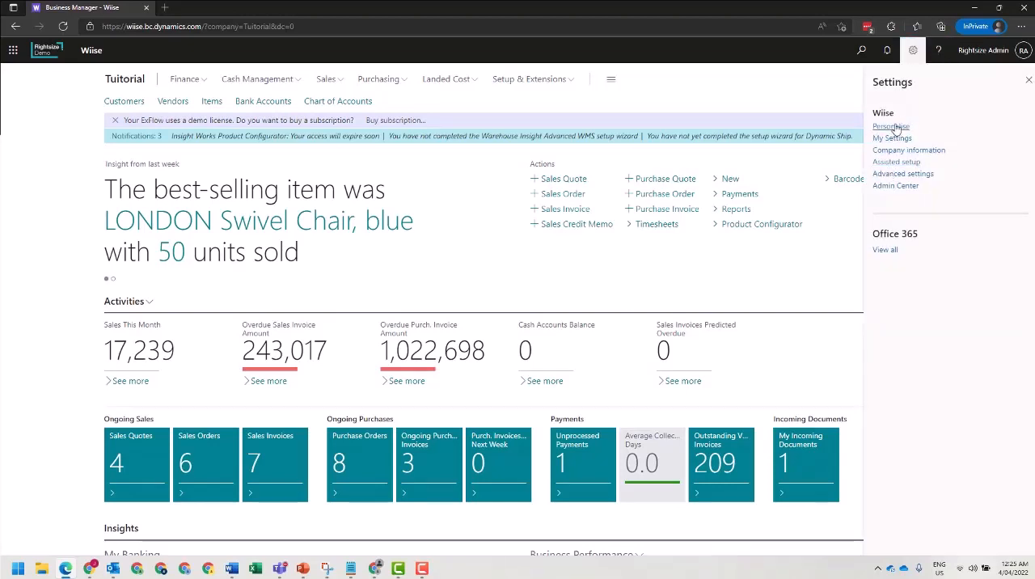
click(914, 52)
click(913, 52)
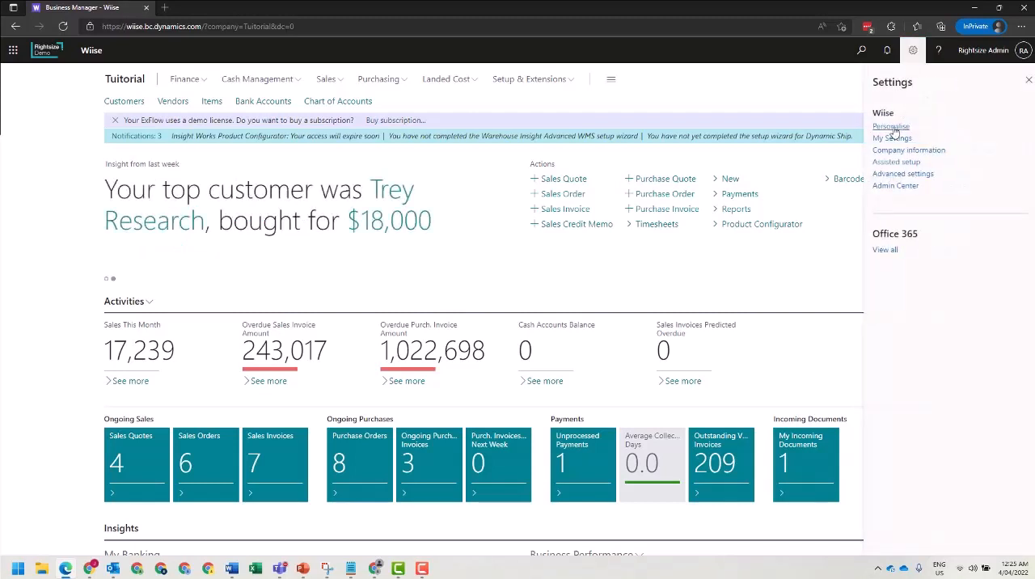
click(893, 127)
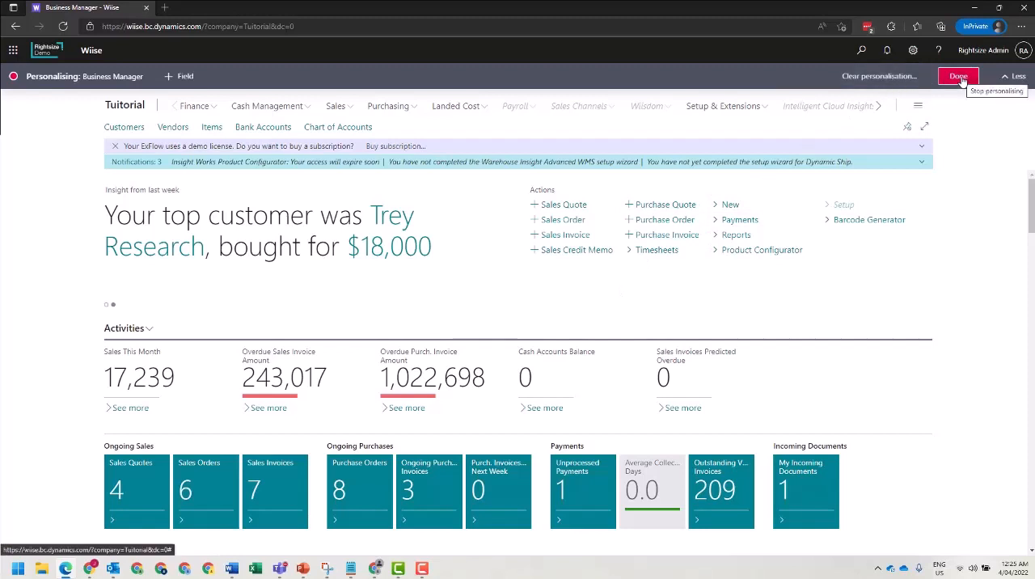
click(896, 78)
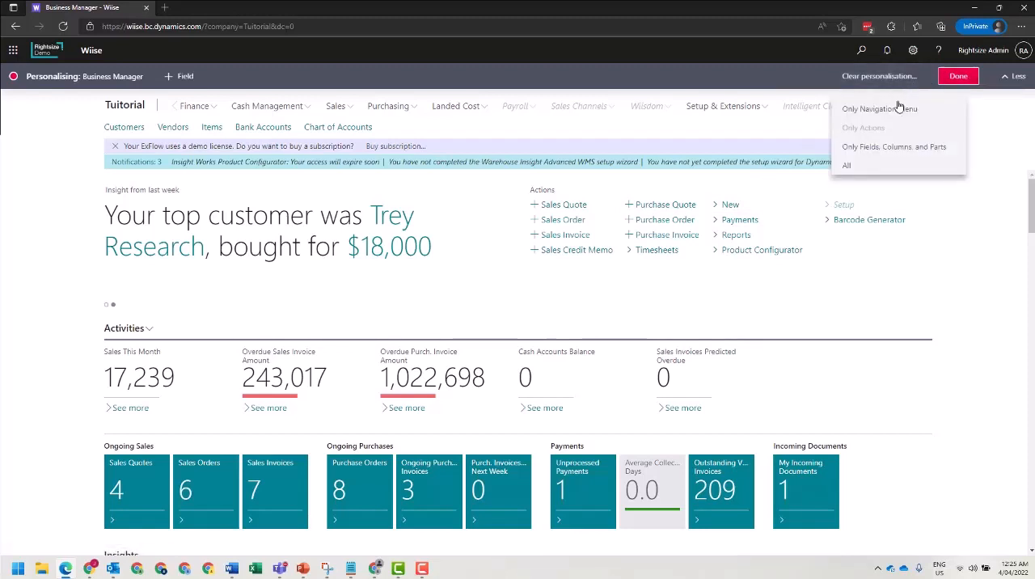
click(847, 165)
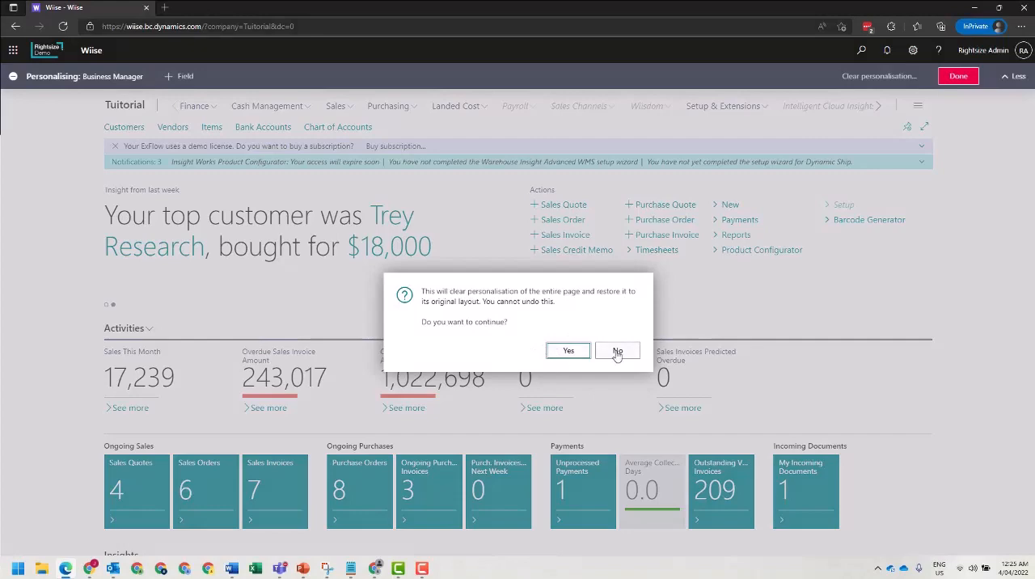
click(616, 353)
Move the Business Performance chart part down the home page into the spot beside Finance Performance.
scroll(542, 301, down, 3)
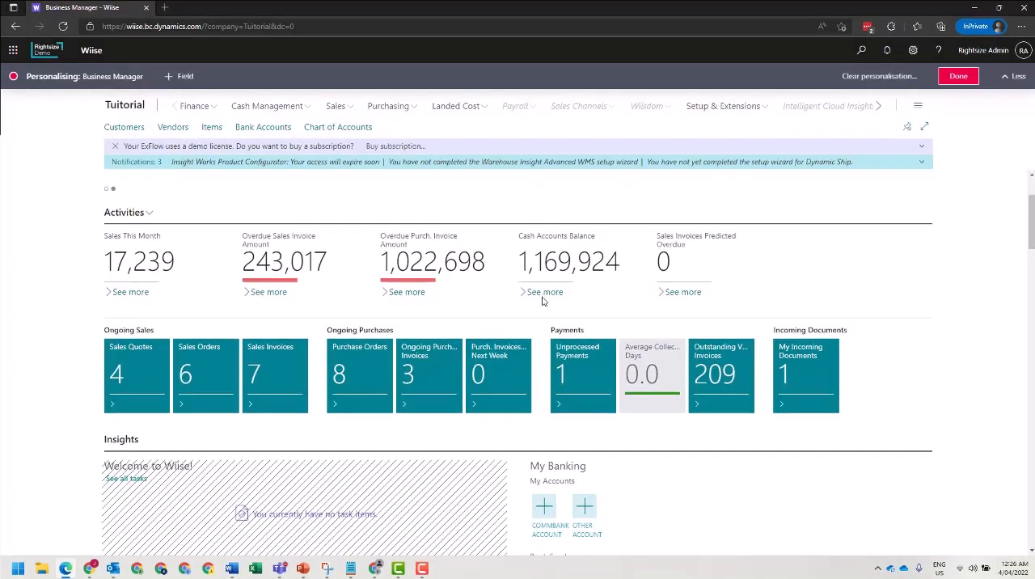
scroll(543, 301, down, 2)
scroll(543, 301, up, 2)
scroll(544, 300, down, 1)
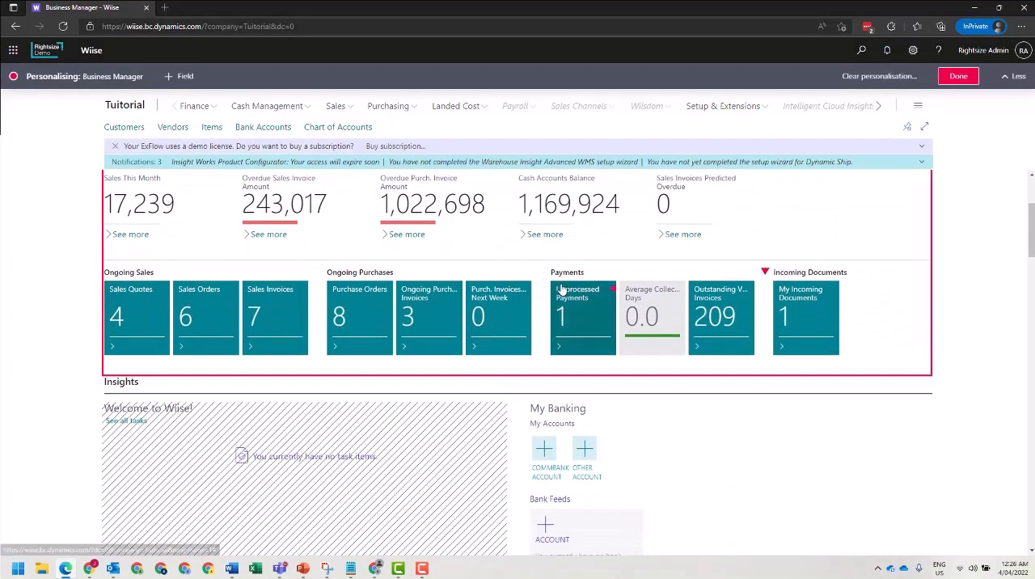
scroll(561, 289, down, 4)
scroll(293, 323, down, 7)
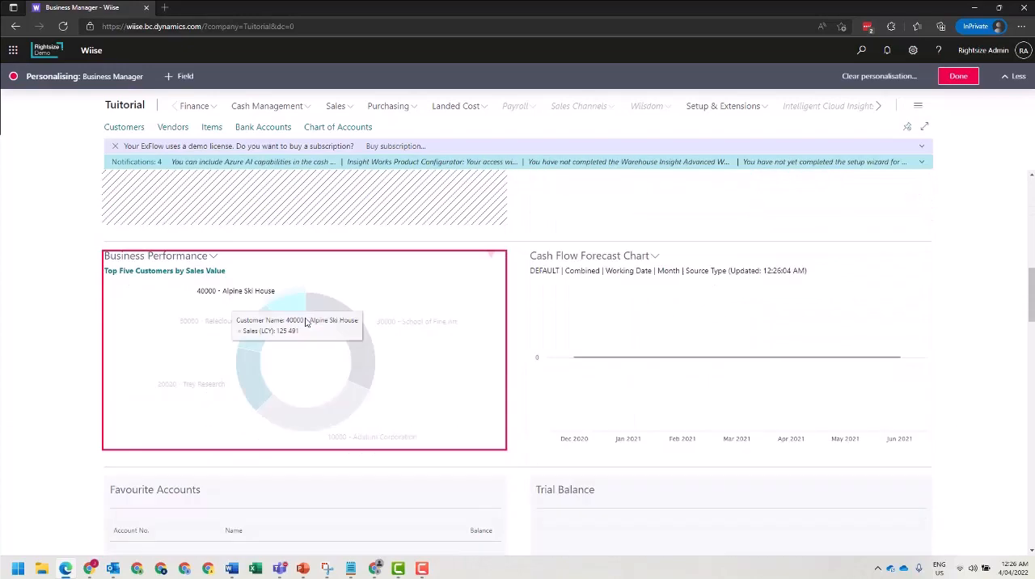
drag(306, 322, 620, 327)
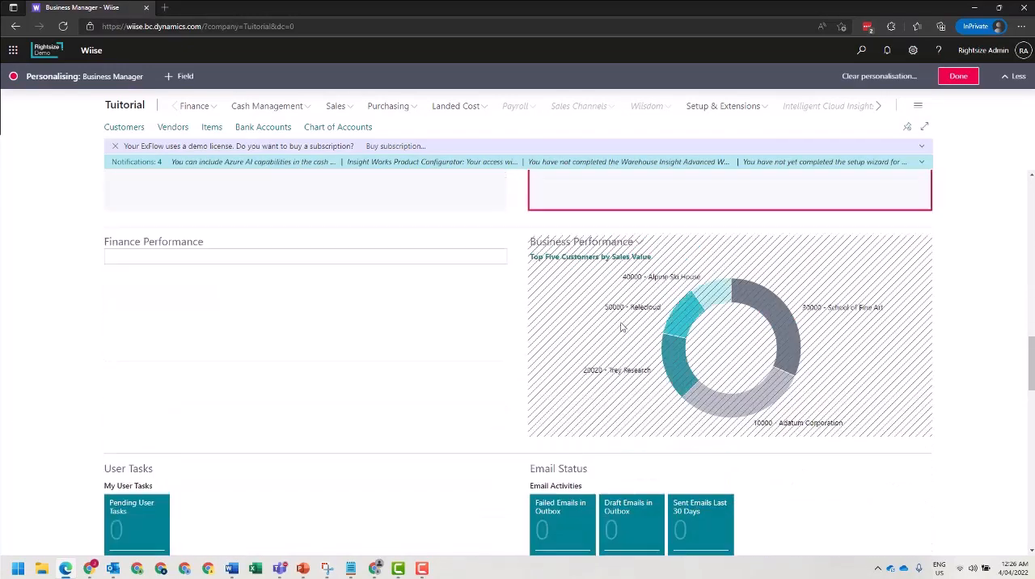
Hide the headline part with the insights from last week on the home page.
scroll(621, 327, up, 15)
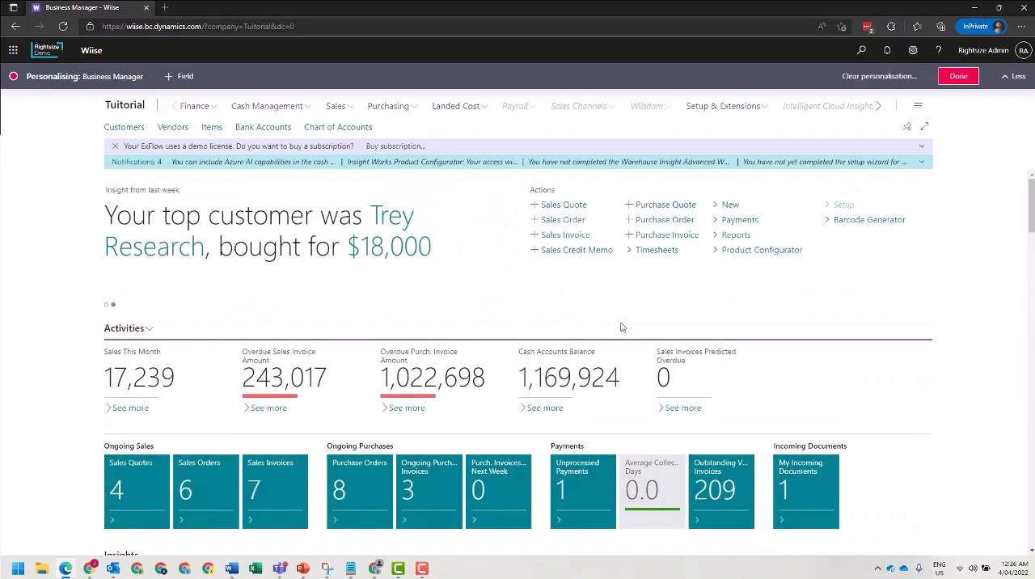
click(491, 192)
click(520, 229)
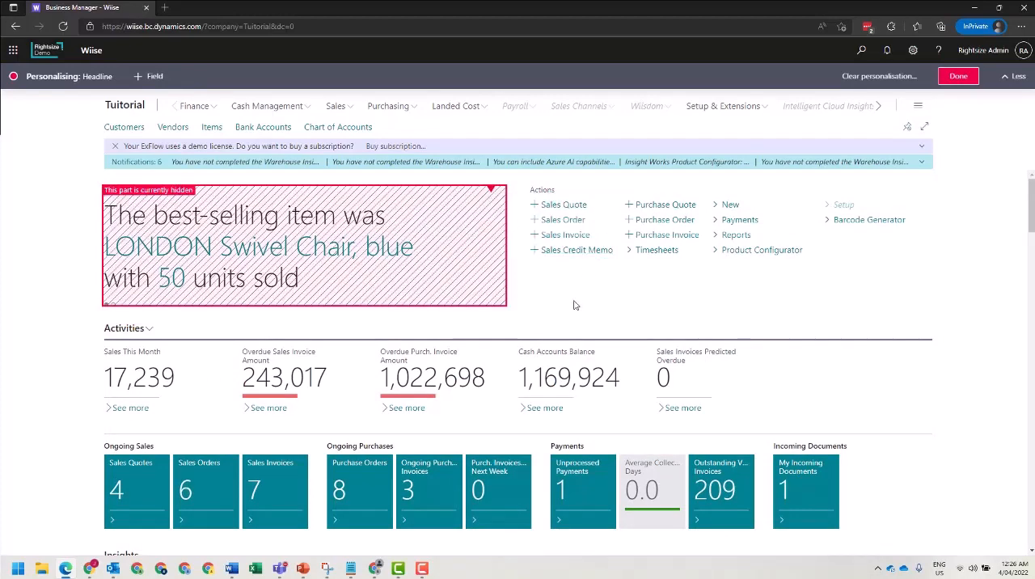
Hide the Sales Invoices Predicted Overdue figure in the Activities part.
scroll(574, 305, down, 1)
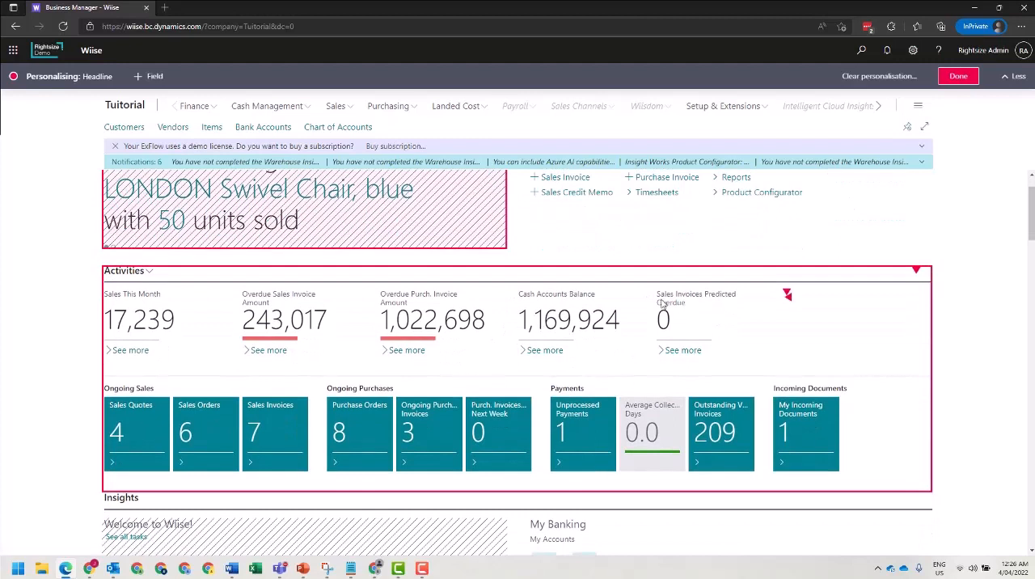
click(786, 296)
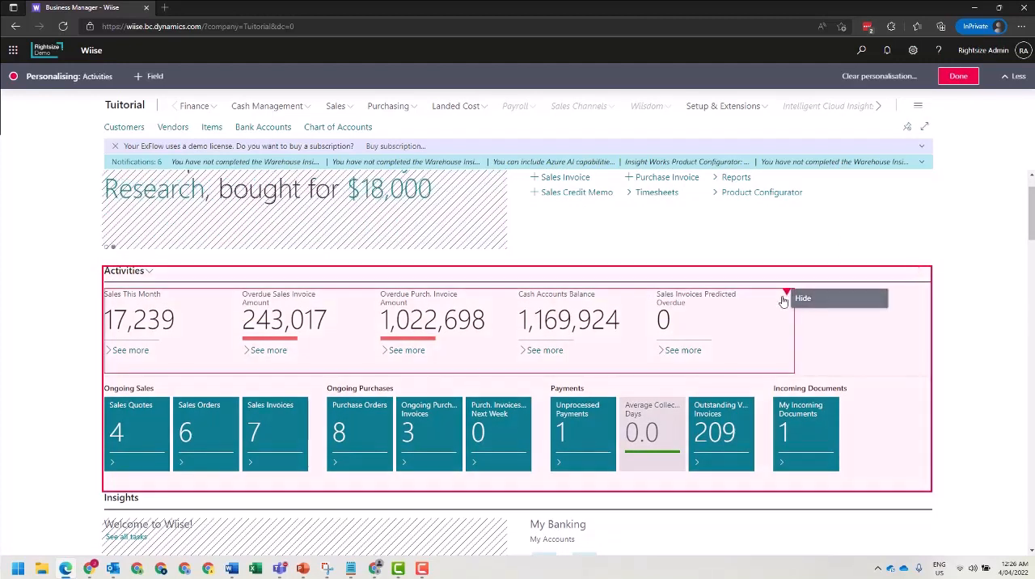
click(796, 298)
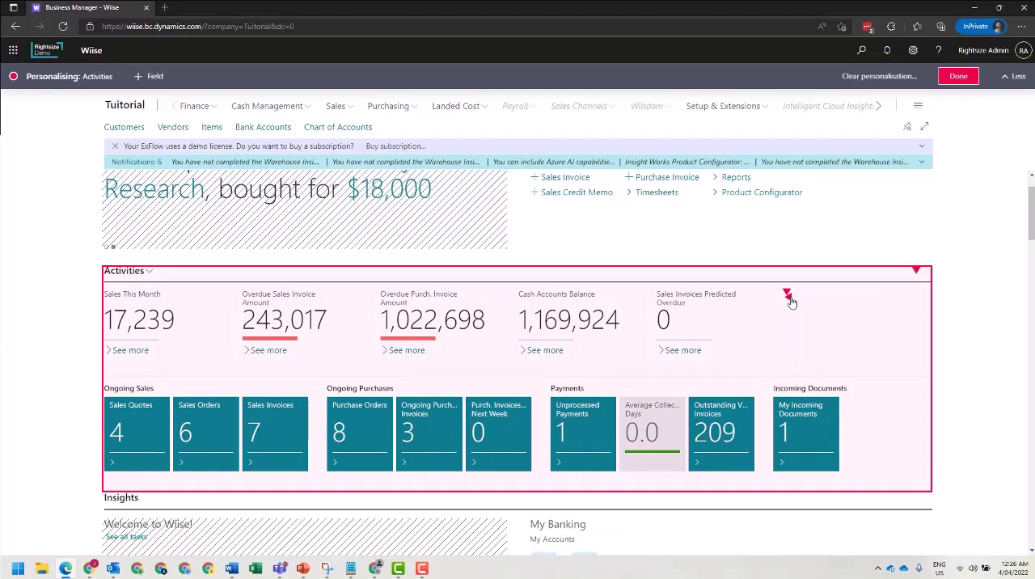
click(788, 297)
click(799, 321)
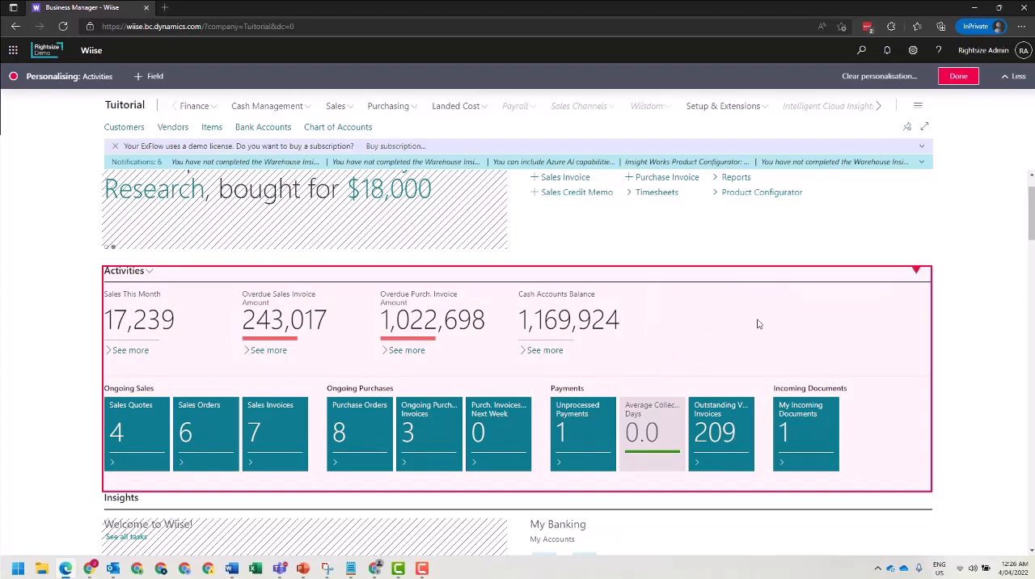
Open the Items list page while staying in personalisation mode.
scroll(651, 301, down, 3)
scroll(582, 311, up, 5)
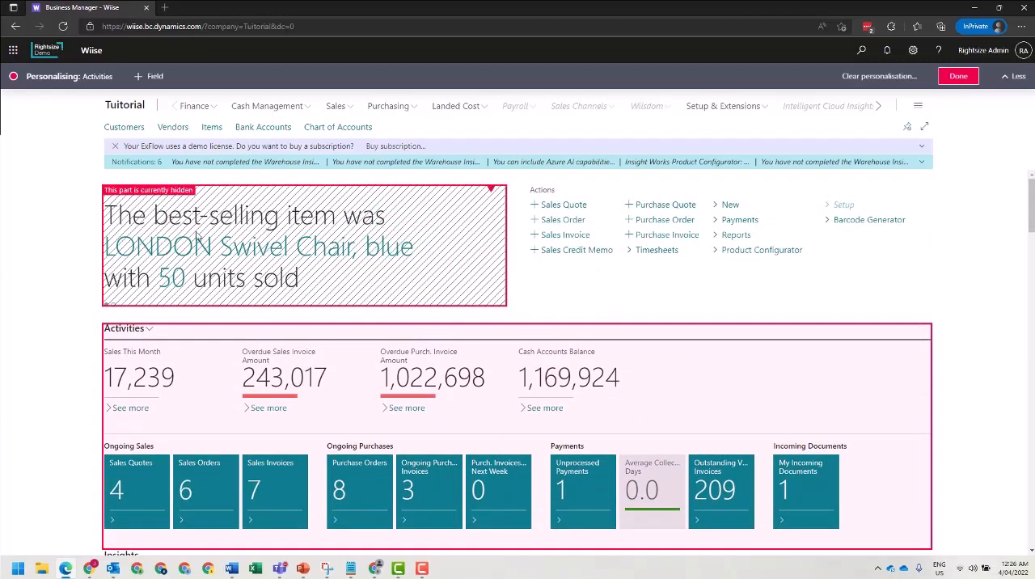
click(225, 127)
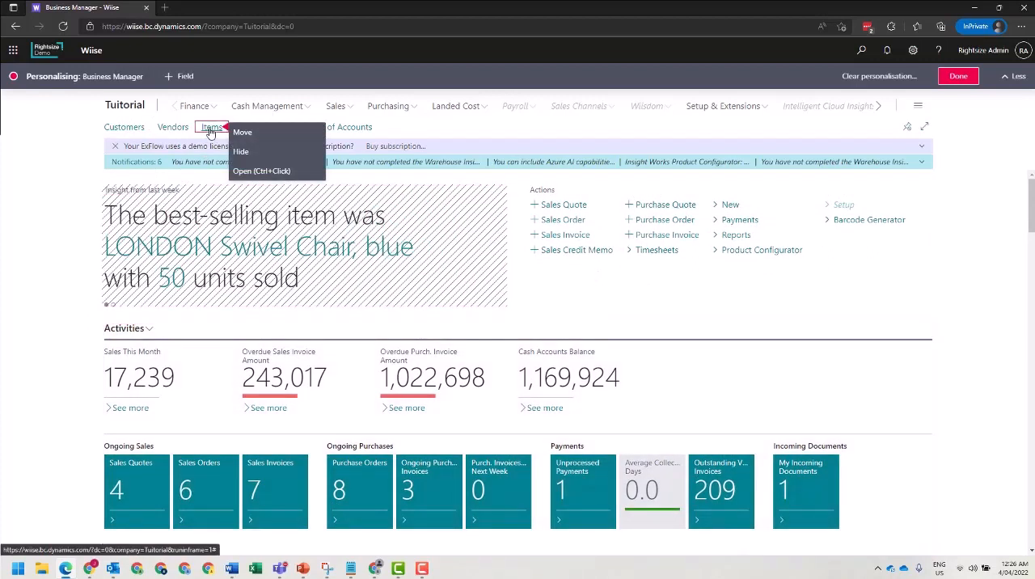
click(248, 172)
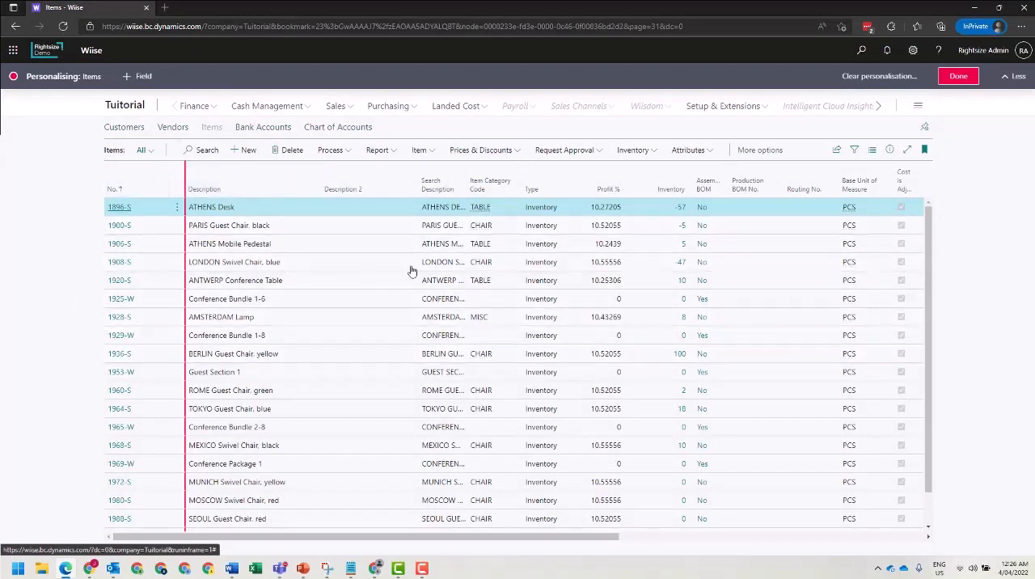
Hide the Description 2, Production BOM No. and Routing No. columns in the Items list.
click(415, 170)
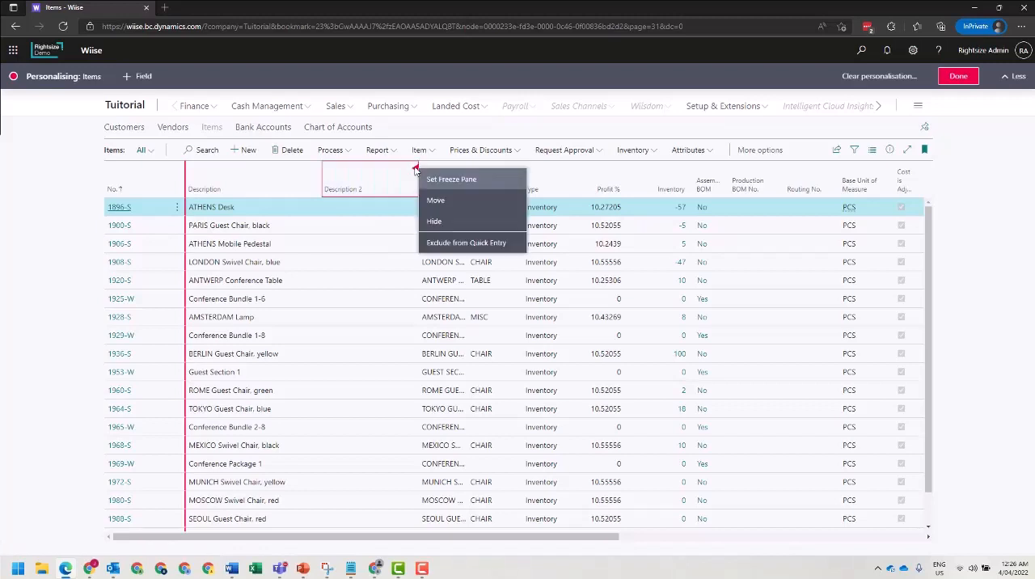
click(433, 223)
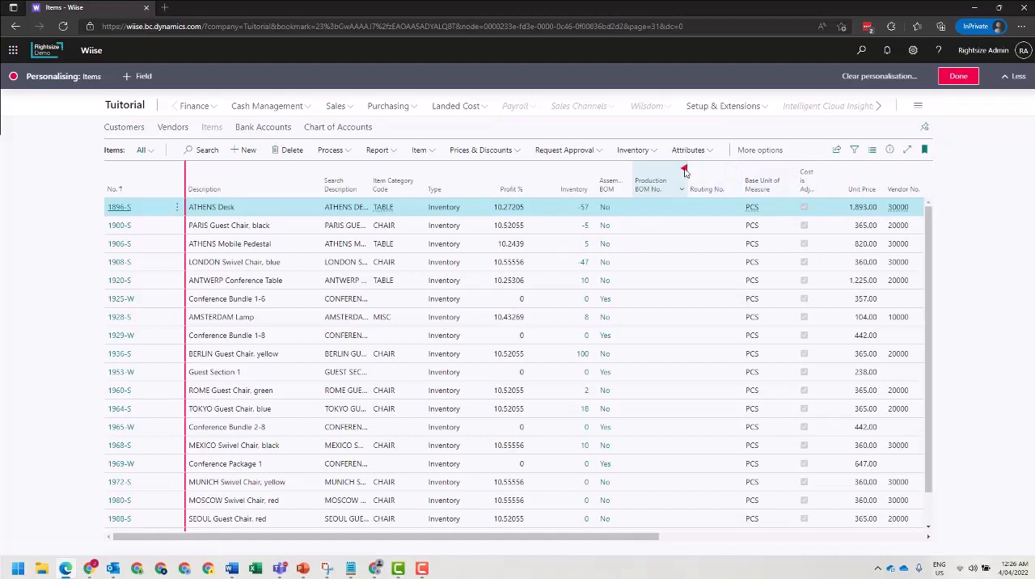
click(684, 170)
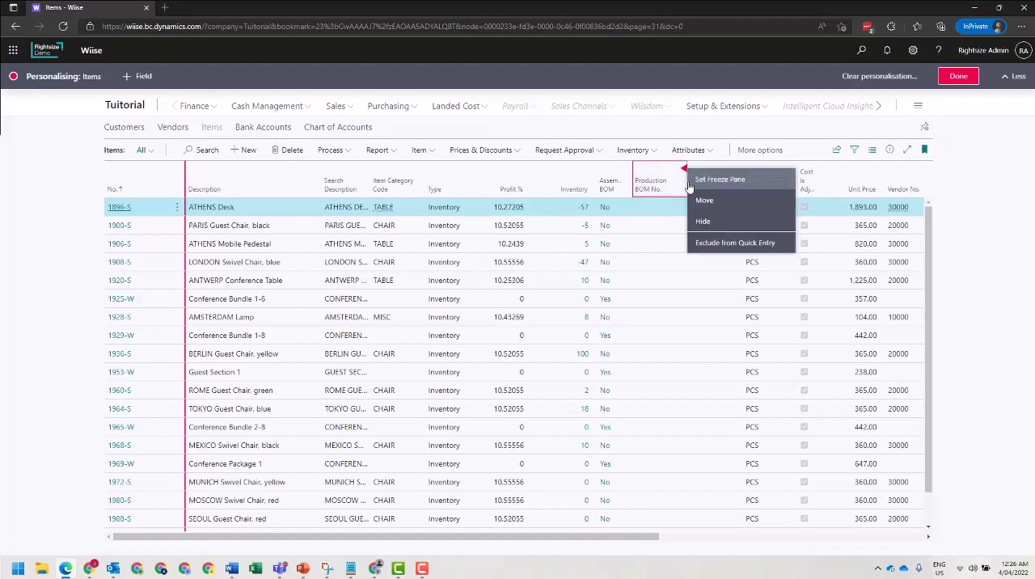
click(703, 223)
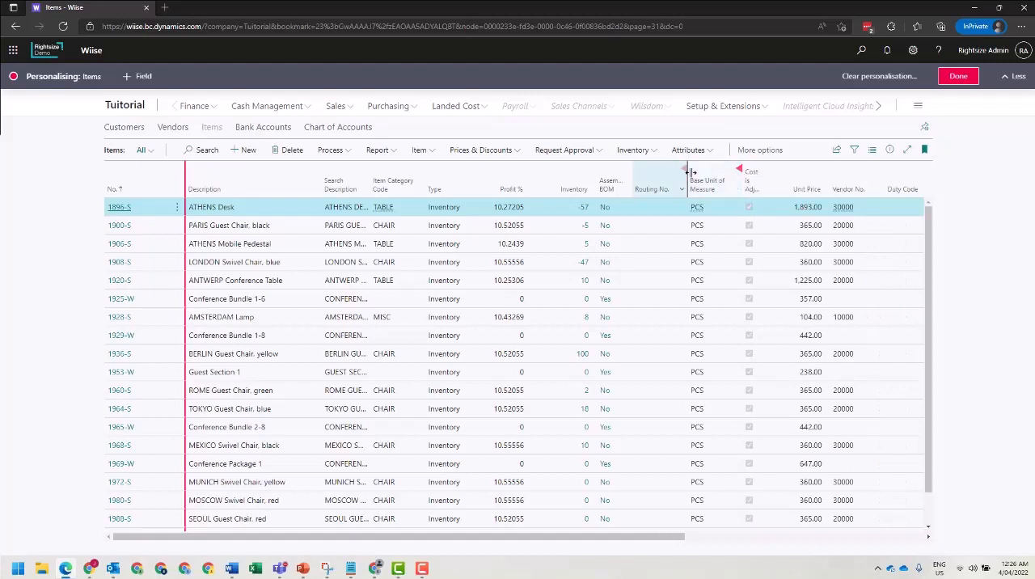
click(684, 171)
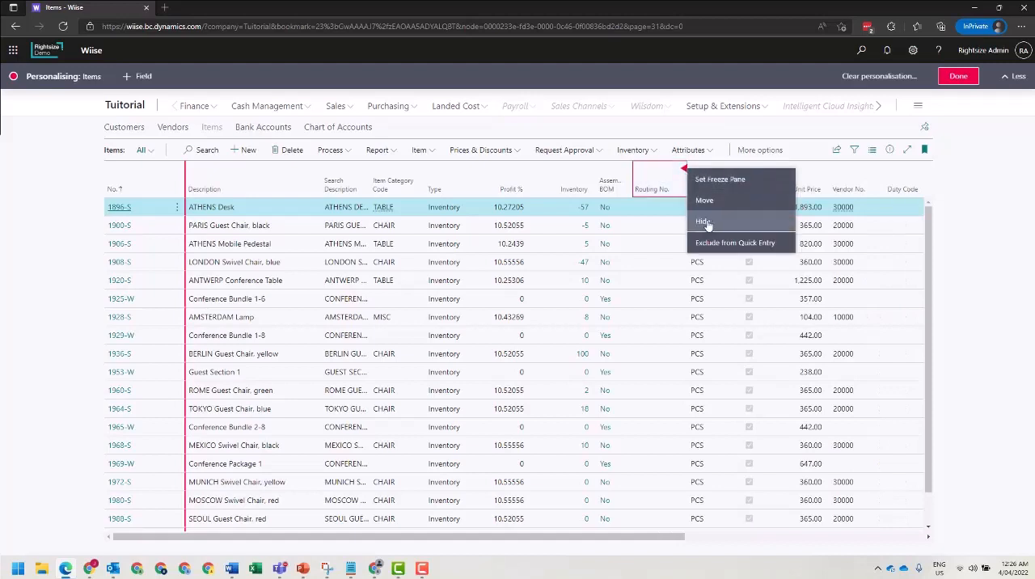
click(703, 221)
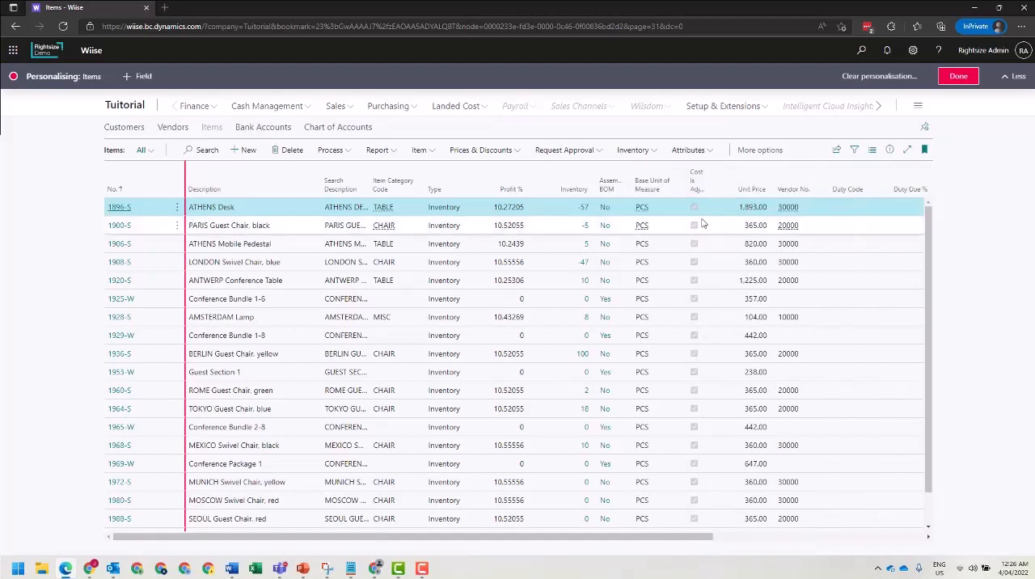
Add the Inventory Posting Group and Price/Profit Calculation fields as columns after Description, and Unit Cost after Profit %.
click(137, 78)
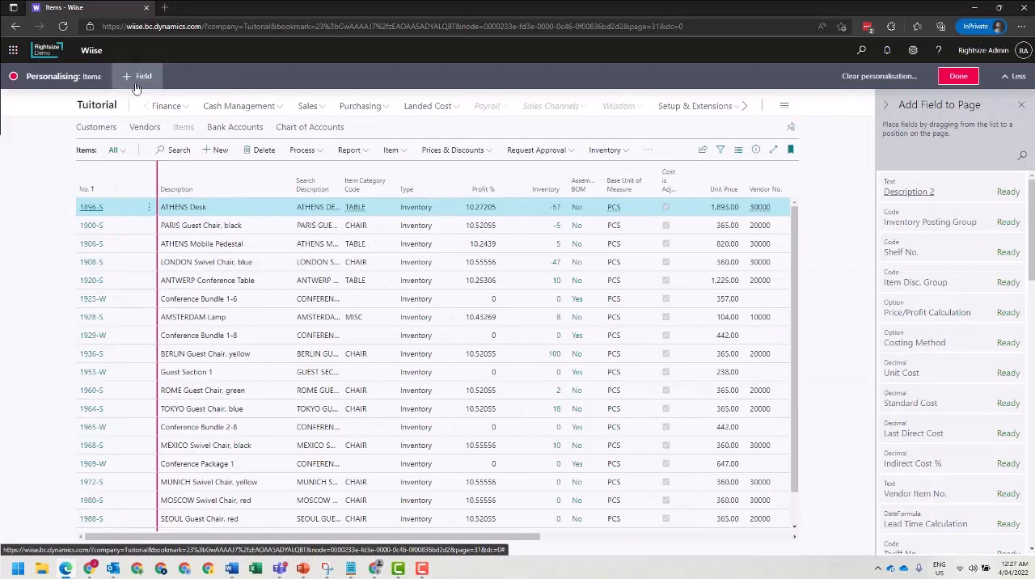
scroll(970, 403, down, 4)
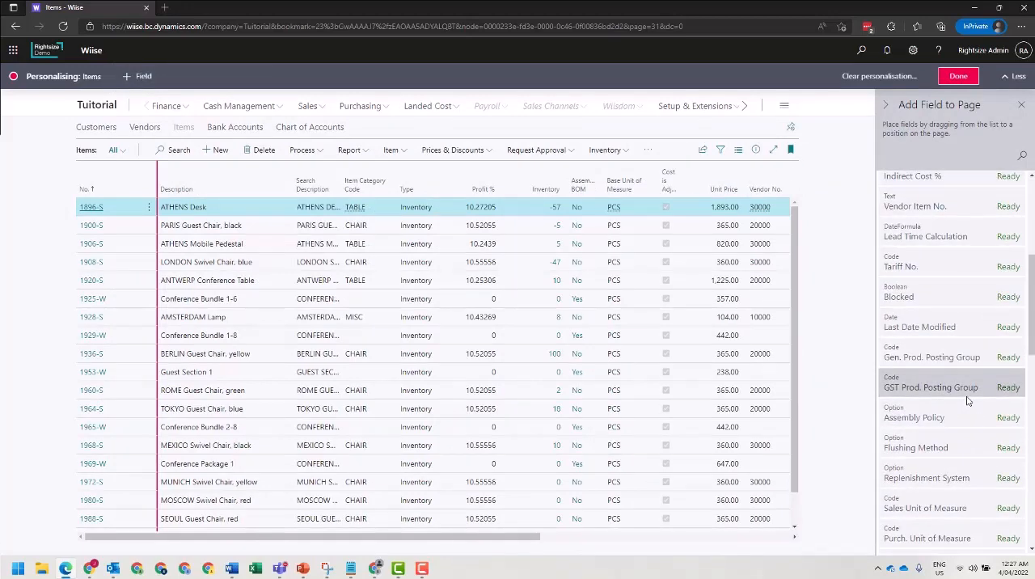
scroll(968, 400, down, 3)
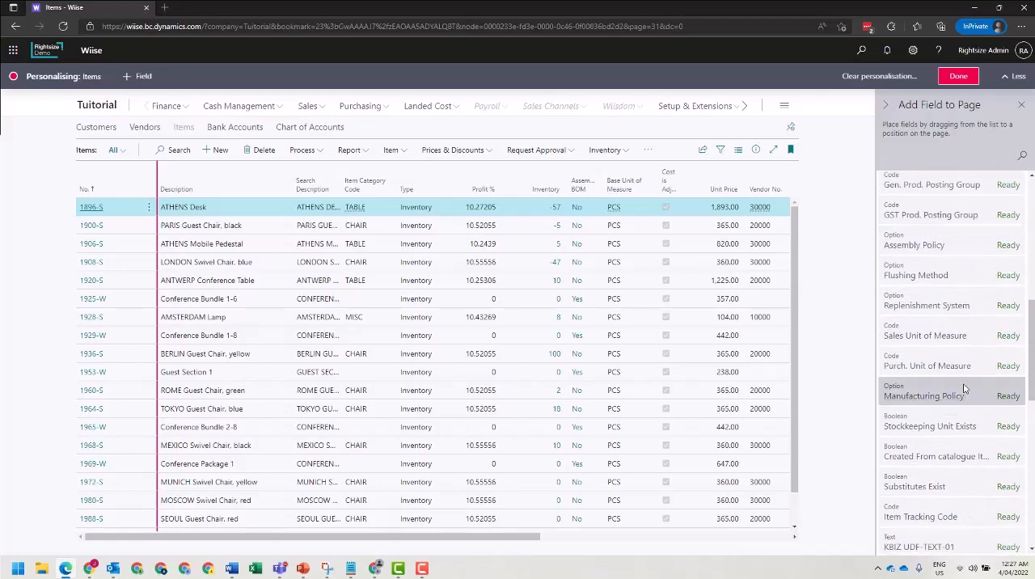
scroll(964, 389, down, 1)
scroll(964, 389, down, 6)
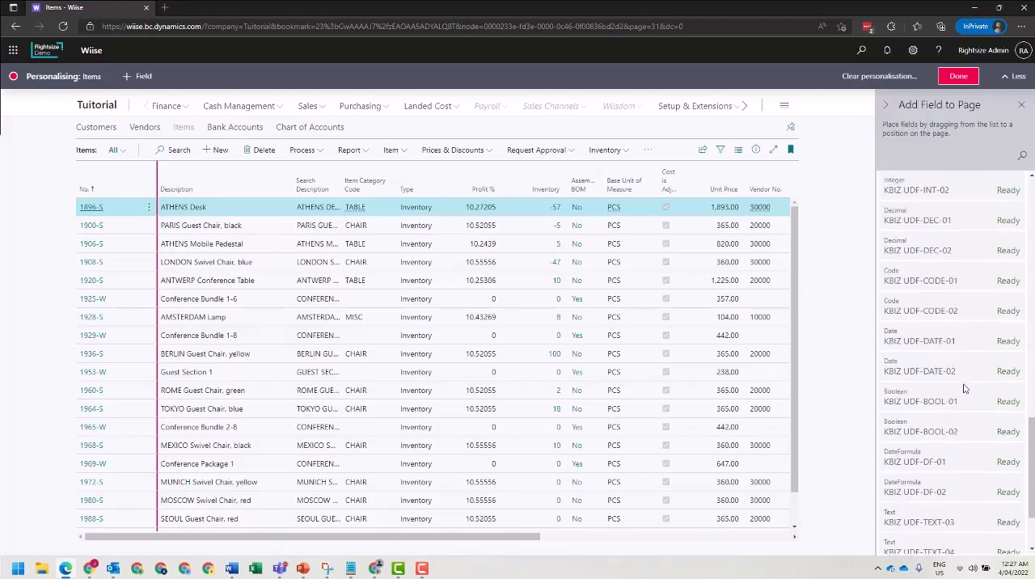
scroll(963, 389, up, 10)
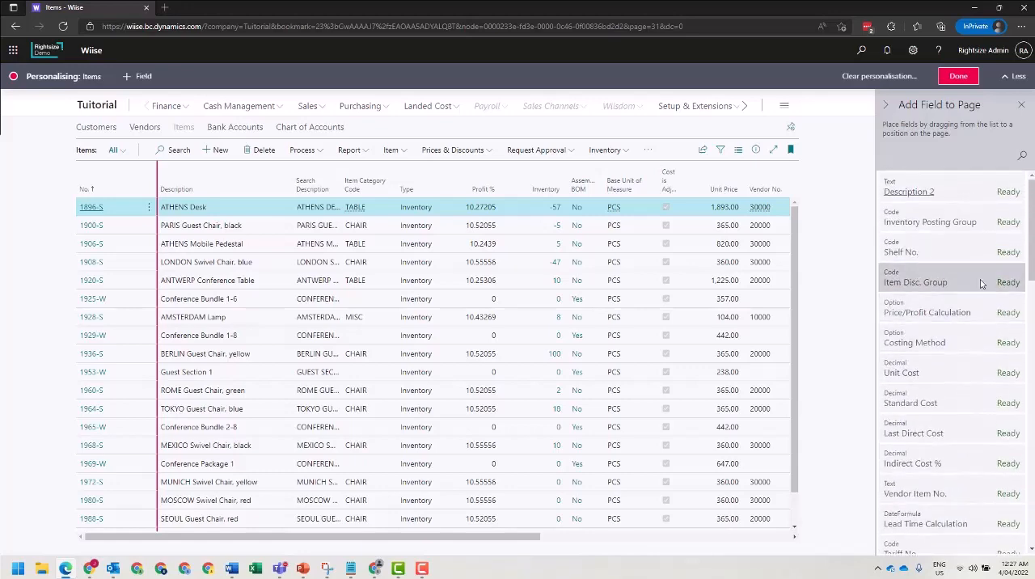
mouse_move(952, 217)
mouse_down()
mouse_move(388, 203)
mouse_move(295, 183)
mouse_up()
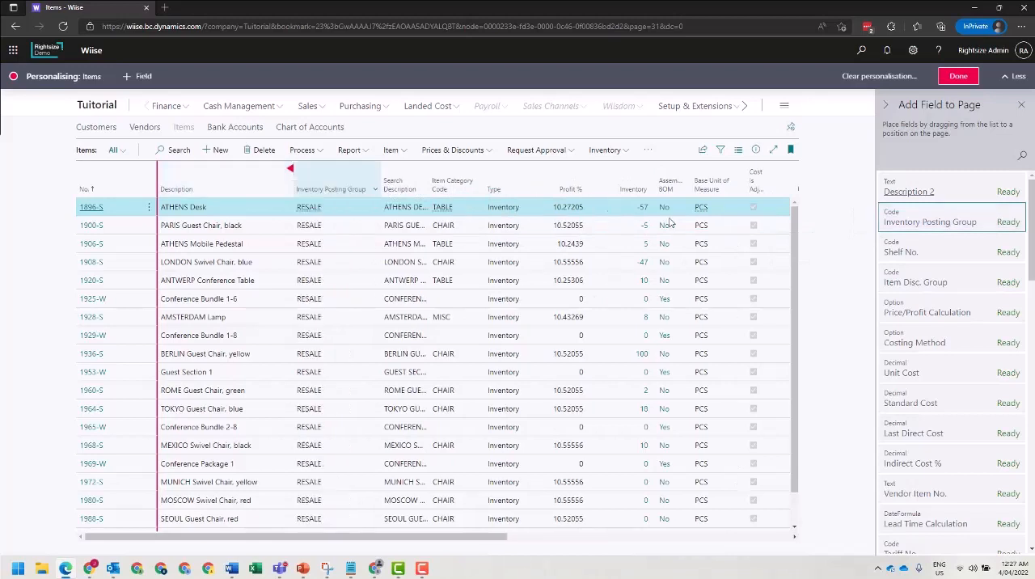
drag(927, 281, 394, 196)
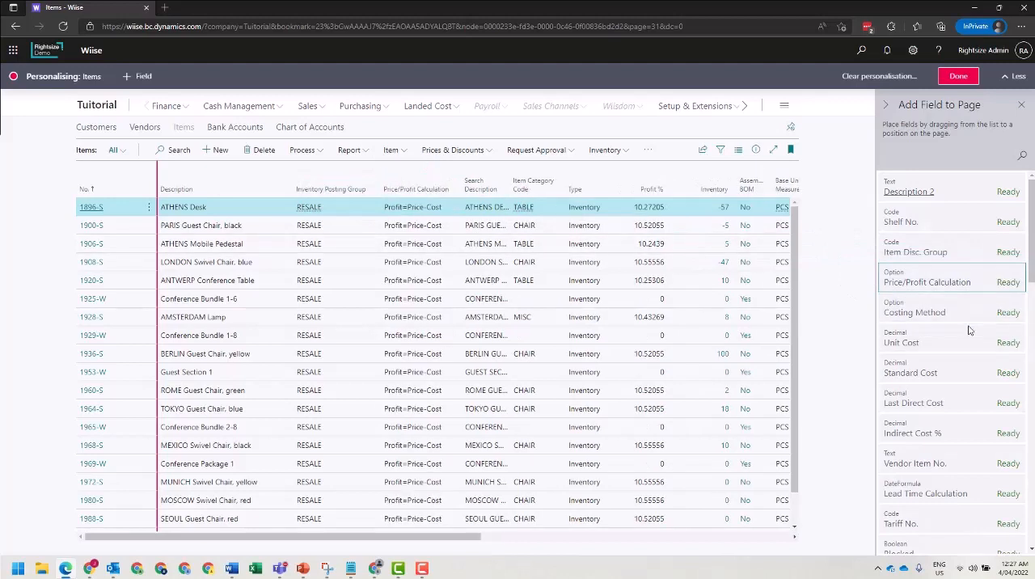
mouse_move(927, 319)
mouse_down()
mouse_move(771, 262)
mouse_move(744, 196)
mouse_move(683, 197)
mouse_up()
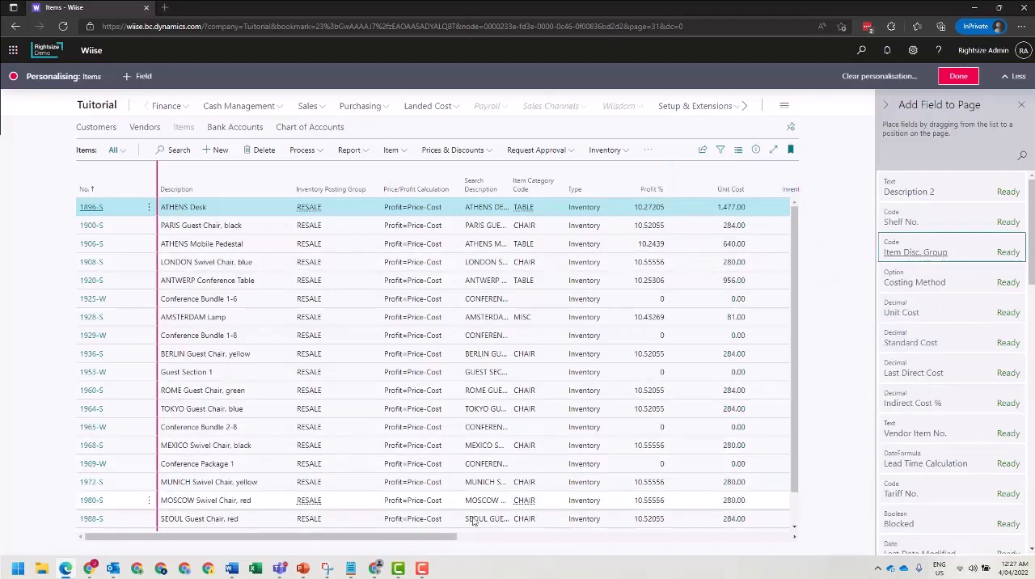
Move the Unit Price column so it sits directly before Profit % in the Items list.
drag(494, 542, 542, 550)
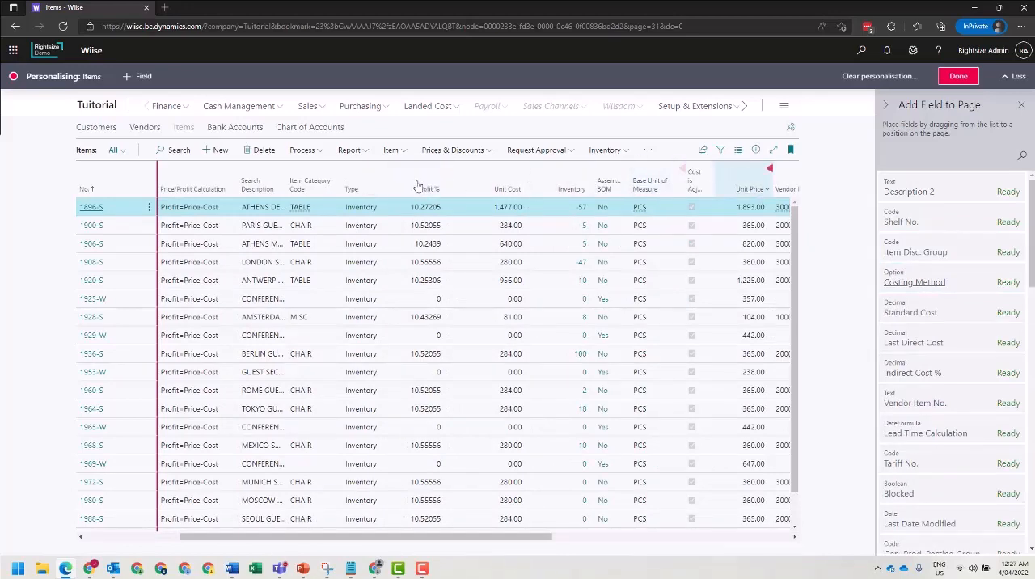
scroll(418, 187, left, 5)
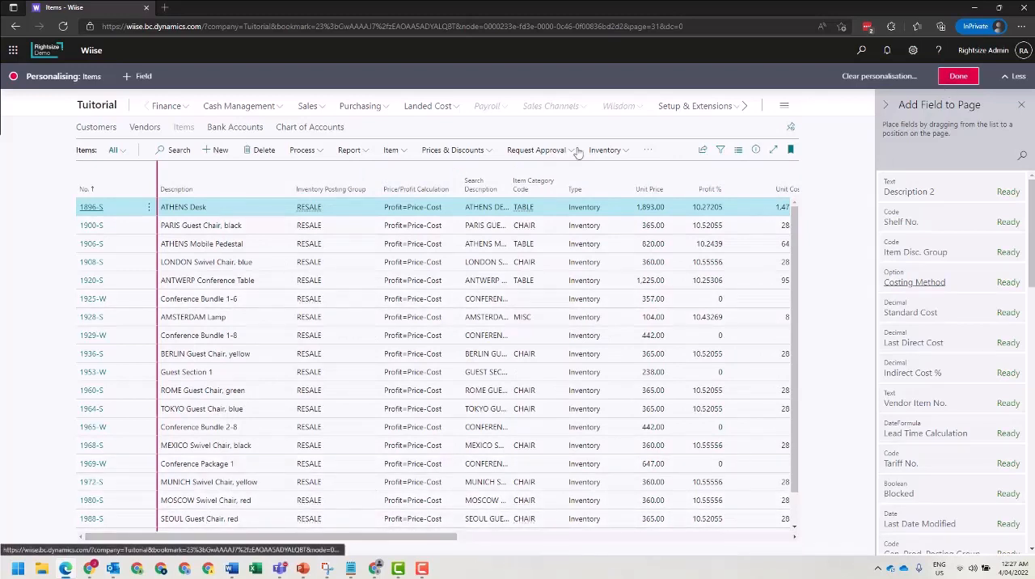
Open the item card of 1896-S, ATHENS Desk, in personalisation mode.
click(92, 207)
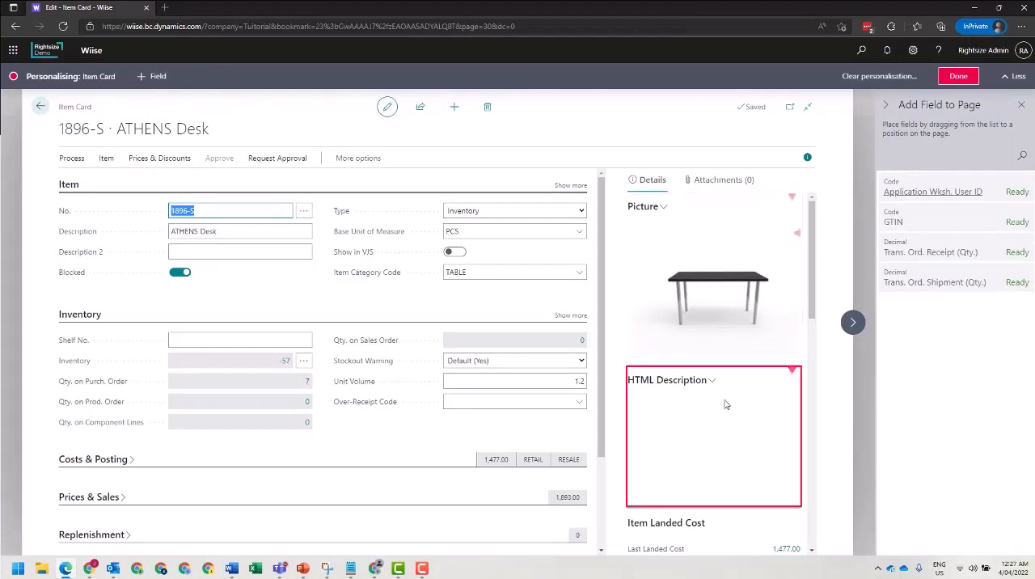
Add the GTIN field directly after Description in the item card's Item section and set it to show under "Show more".
scroll(781, 402, down, 1)
scroll(781, 402, down, 2)
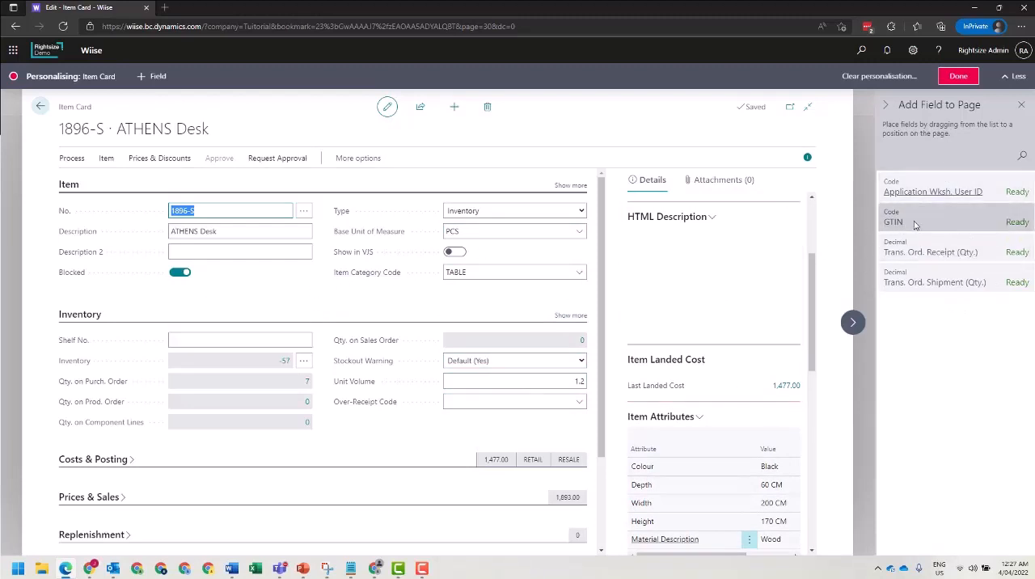
drag(933, 221, 175, 241)
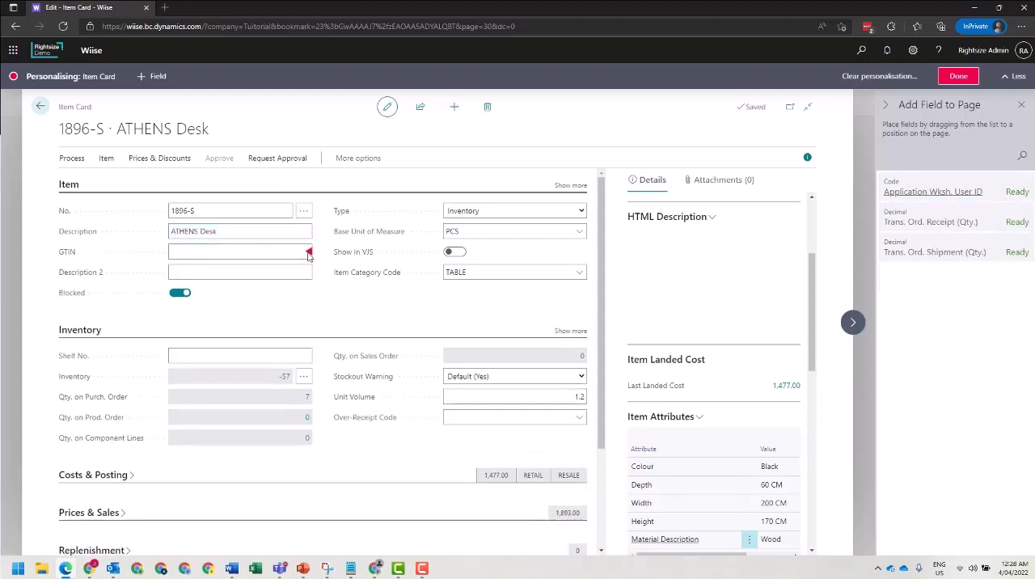
click(308, 254)
click(308, 254)
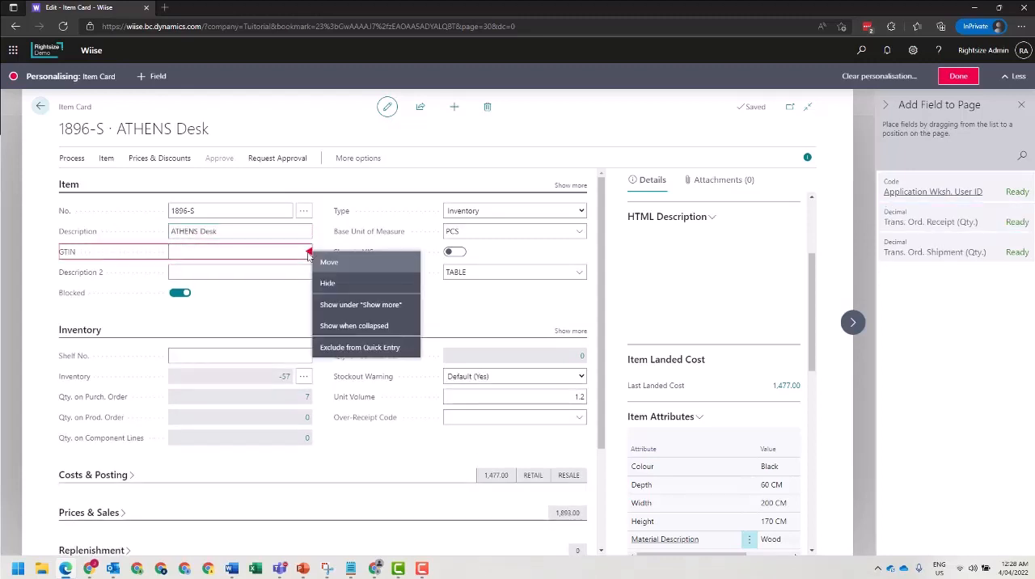
click(375, 310)
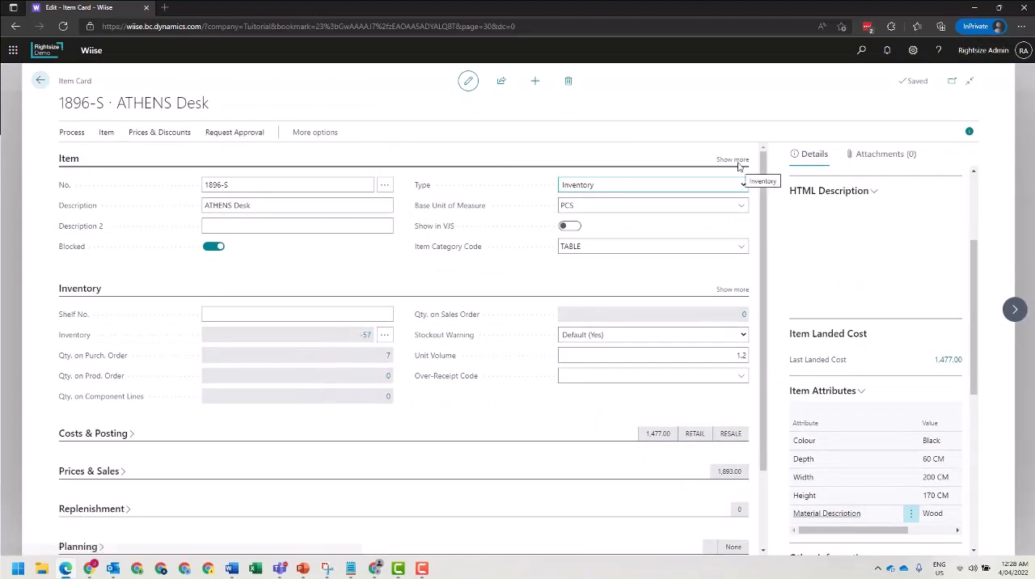
Expand the Item section's additional fields to check the GTIN placement, collapse them and close the item card.
click(732, 160)
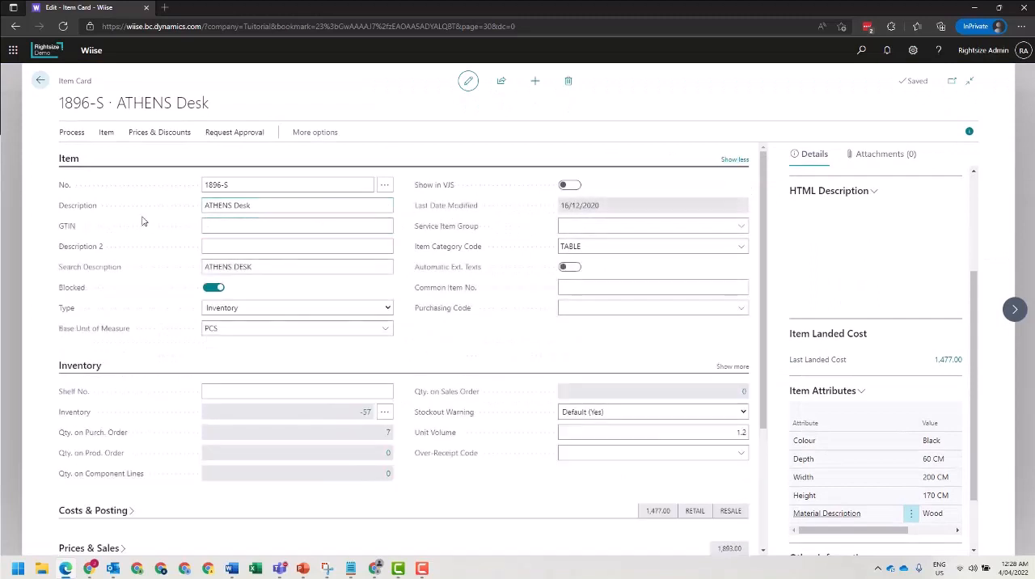
click(734, 160)
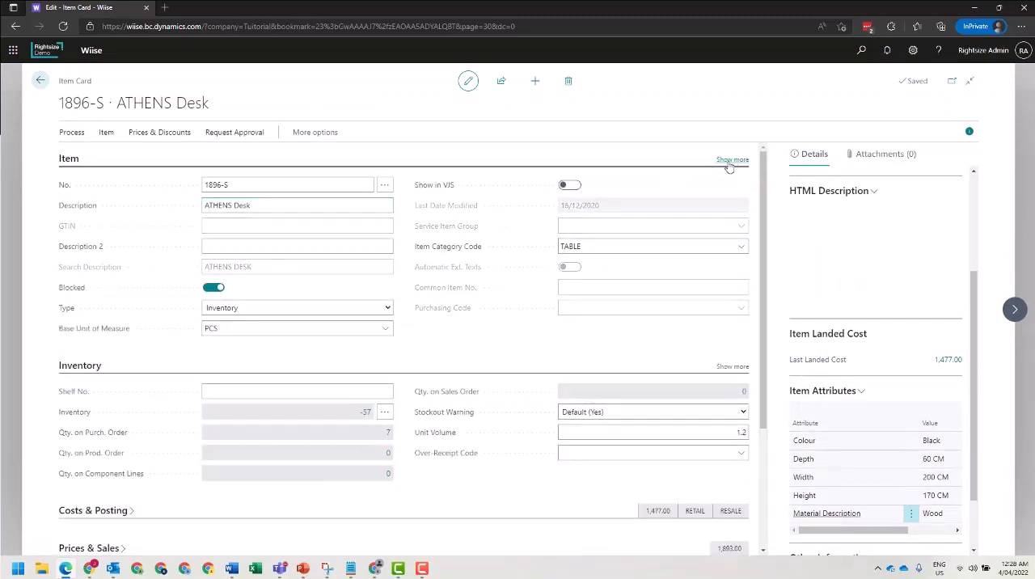
click(40, 81)
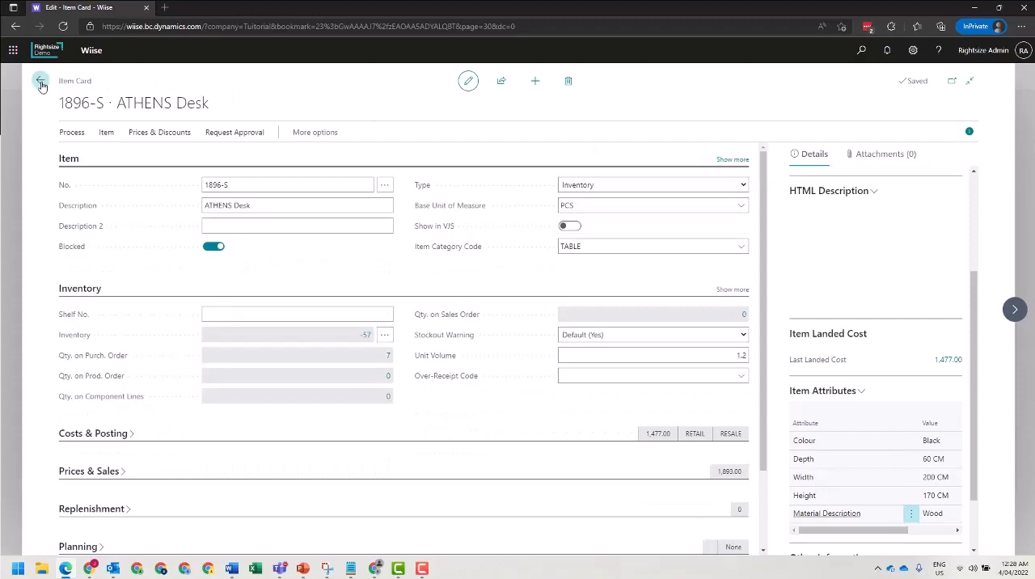
Return from the Items list to the Tuitorial home page and look over its activities and insights.
click(128, 84)
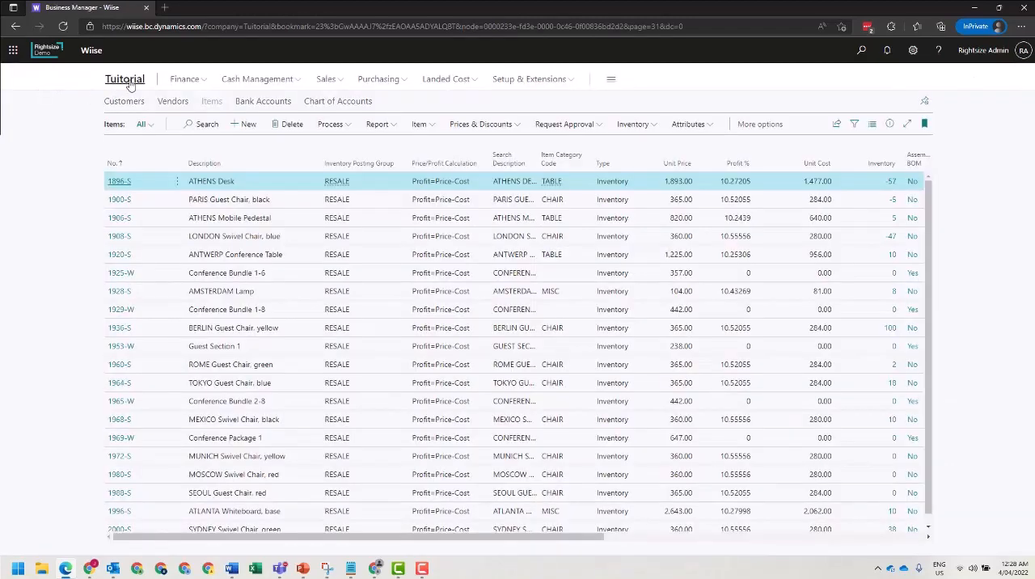
scroll(508, 376, down, 8)
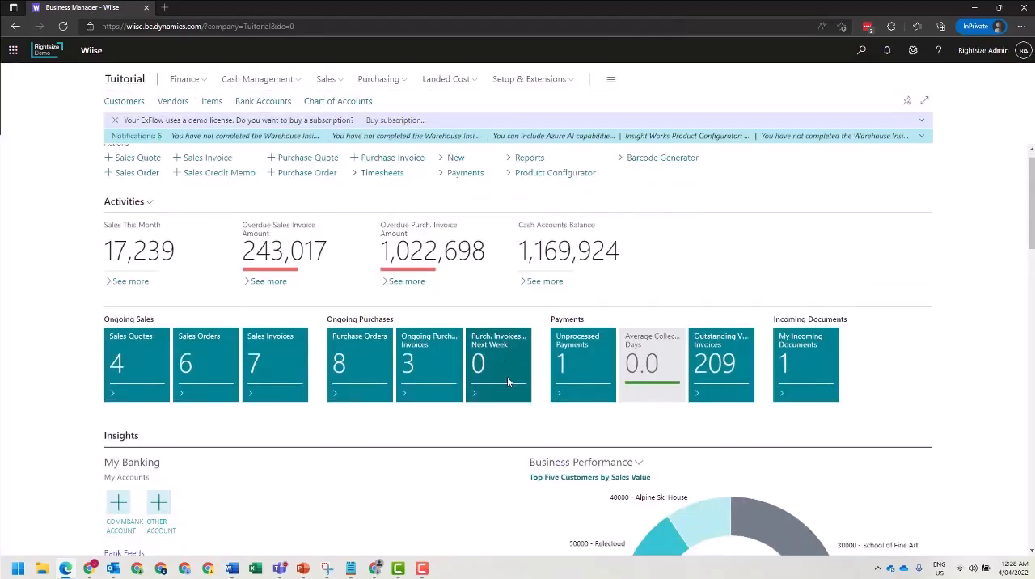
scroll(509, 405, down, 3)
scroll(508, 408, up, 10)
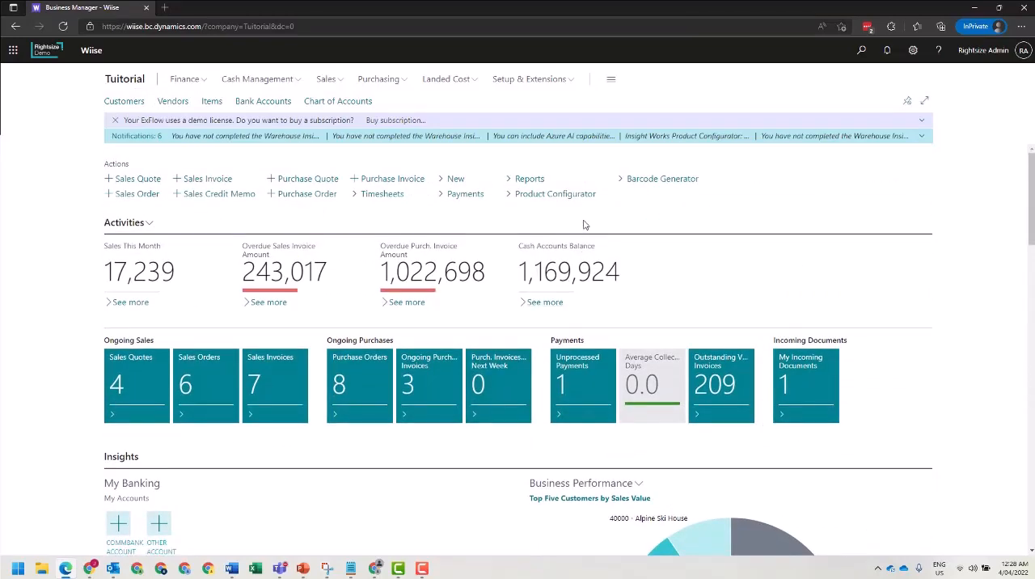
View the role and company options in My Settings and close the dialog without saving.
click(912, 50)
click(888, 138)
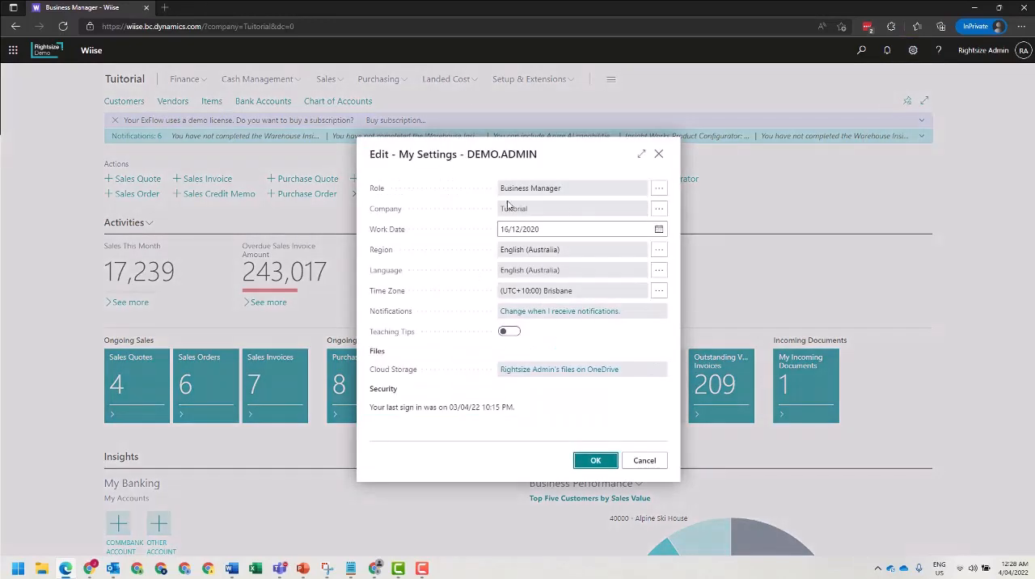
click(558, 211)
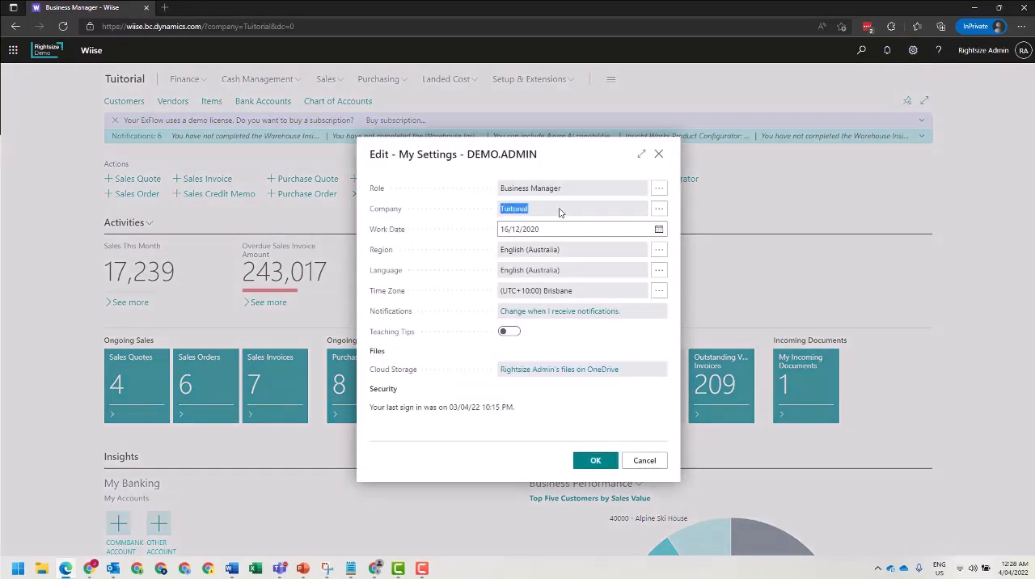
click(644, 461)
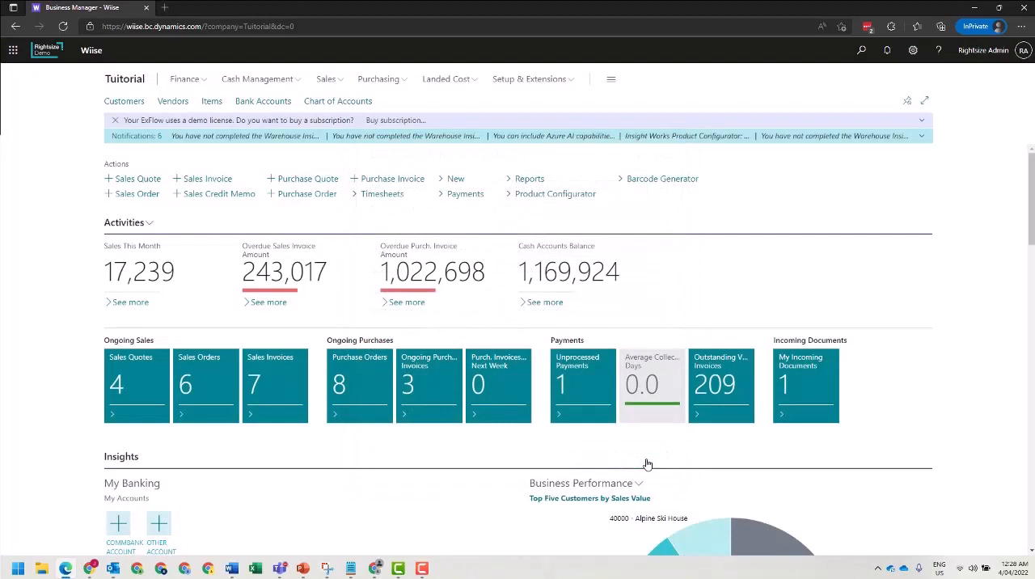